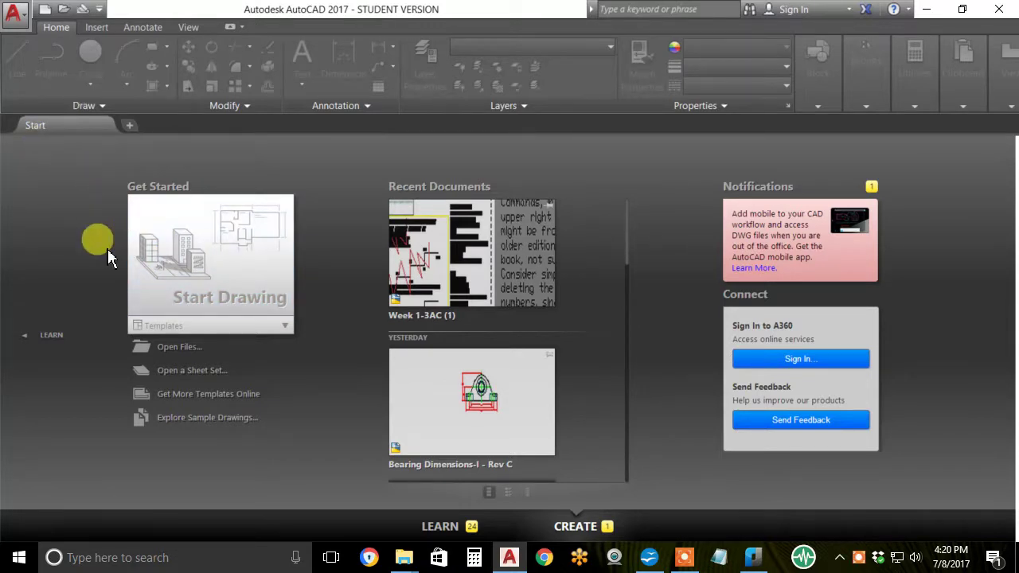
Create a new drawing, Drawing1, from the acad.dwt template via the application menu
{"action": "left_click", "coordinate": [21, 24]}
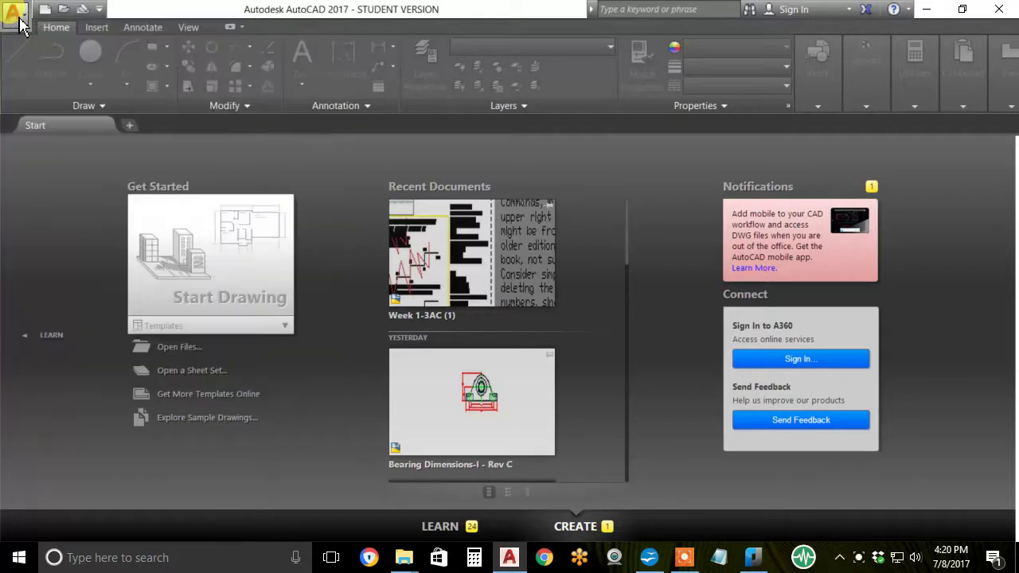
{"action": "left_click", "coordinate": [16, 16]}
{"action": "left_click", "coordinate": [21, 25]}
{"action": "left_click", "coordinate": [31, 101]}
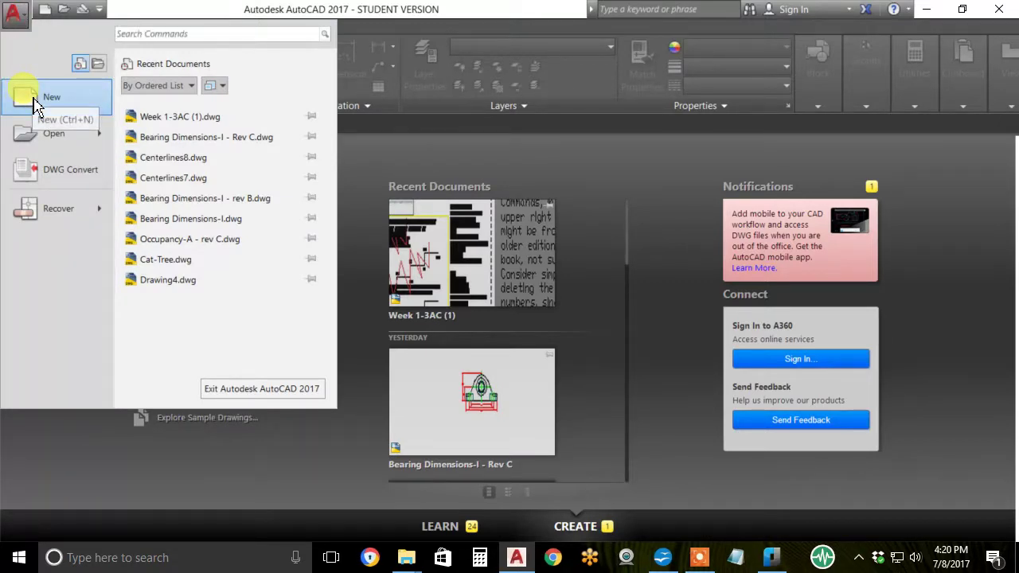
{"action": "left_click", "coordinate": [35, 102]}
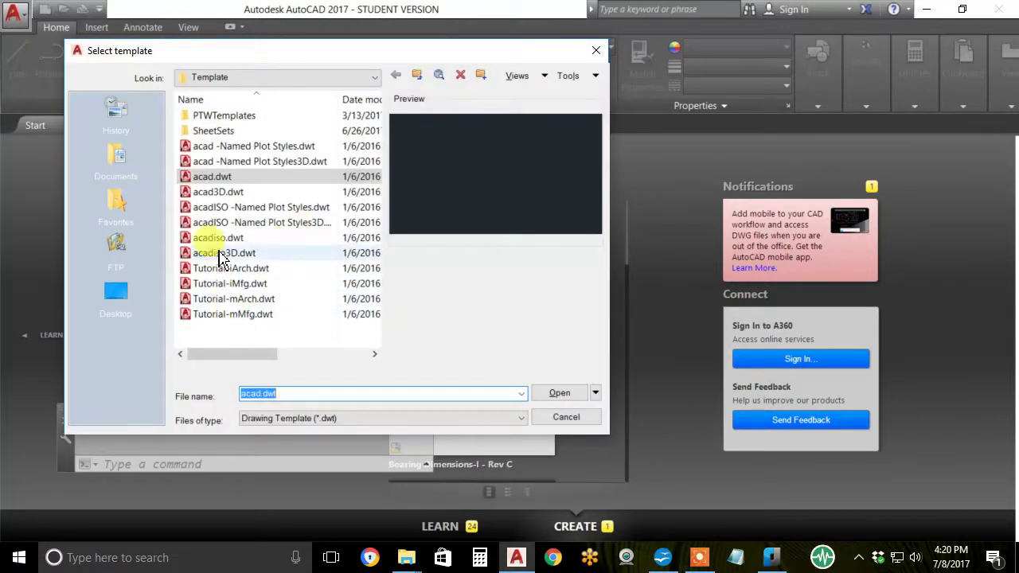
{"action": "mouse_move", "coordinate": [211, 177]}
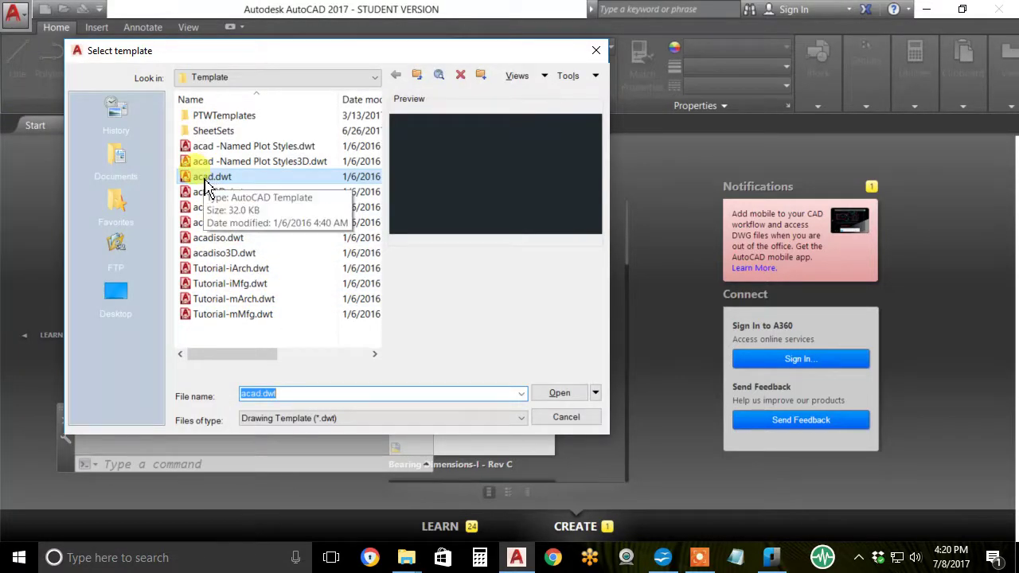
{"action": "left_click", "coordinate": [205, 184]}
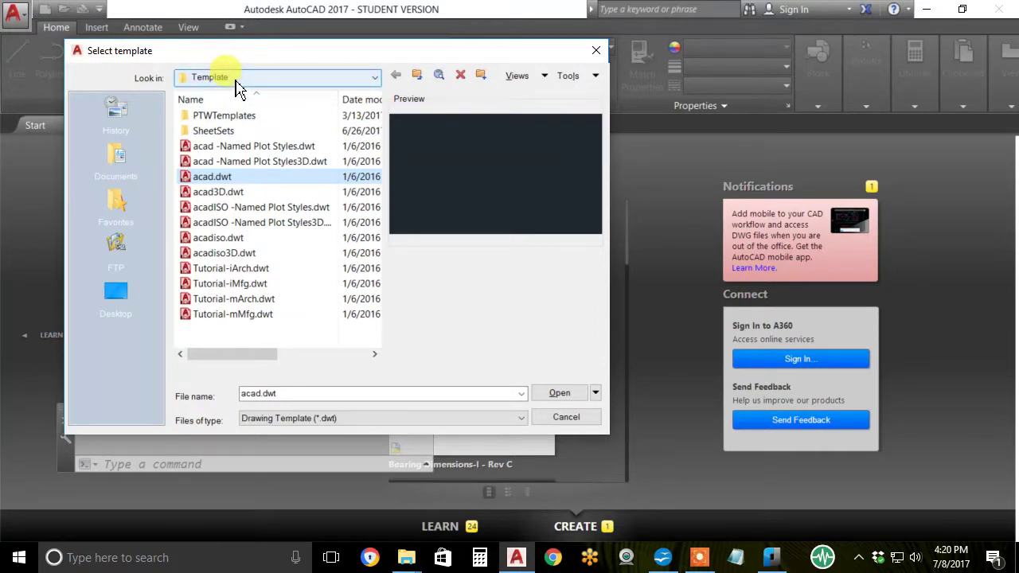
{"action": "left_click", "coordinate": [557, 391]}
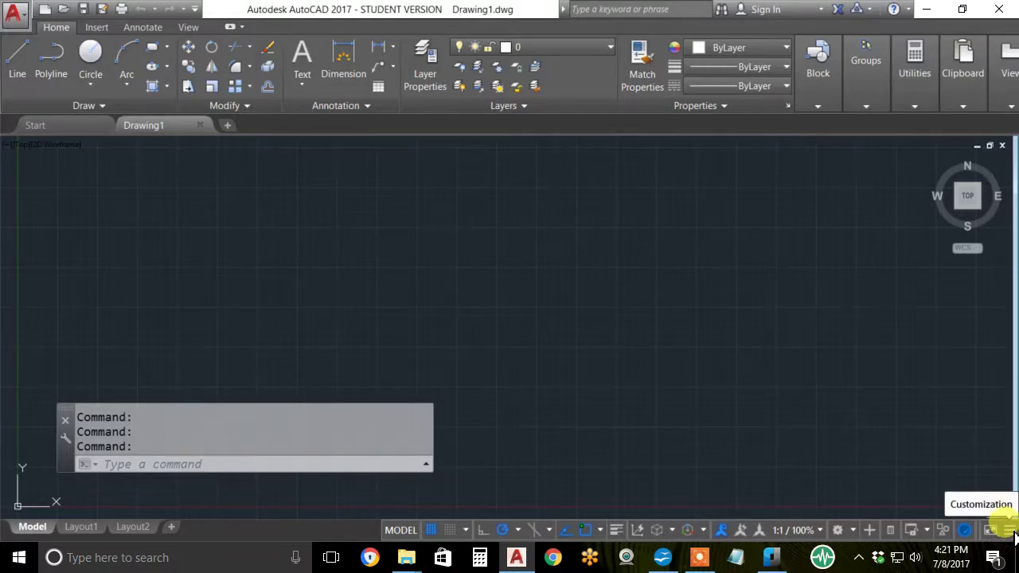
Show Coordinates, Infer Constraints, Dynamic Input, Transparency, Selection Cycling, 3D Object Snap and Units in the status bar
{"action": "left_click", "coordinate": [1009, 530]}
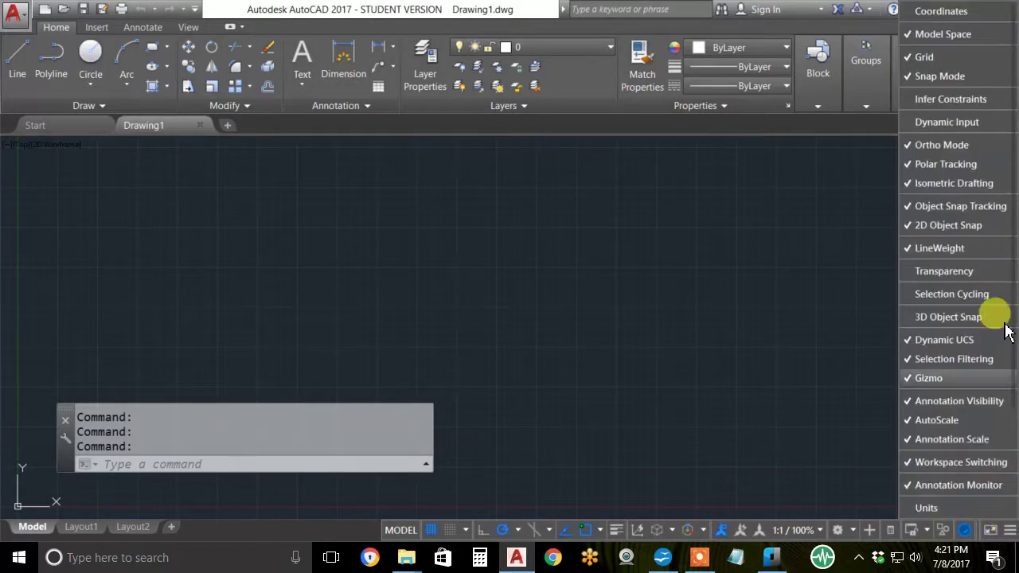
{"action": "left_click", "coordinate": [916, 13]}
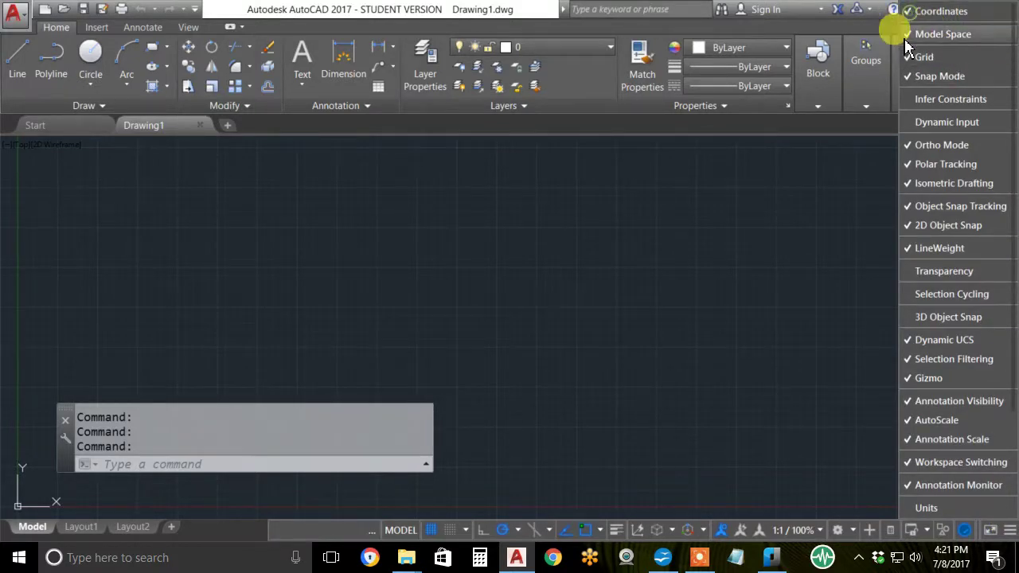
{"action": "left_click", "coordinate": [916, 99]}
{"action": "left_click", "coordinate": [913, 123]}
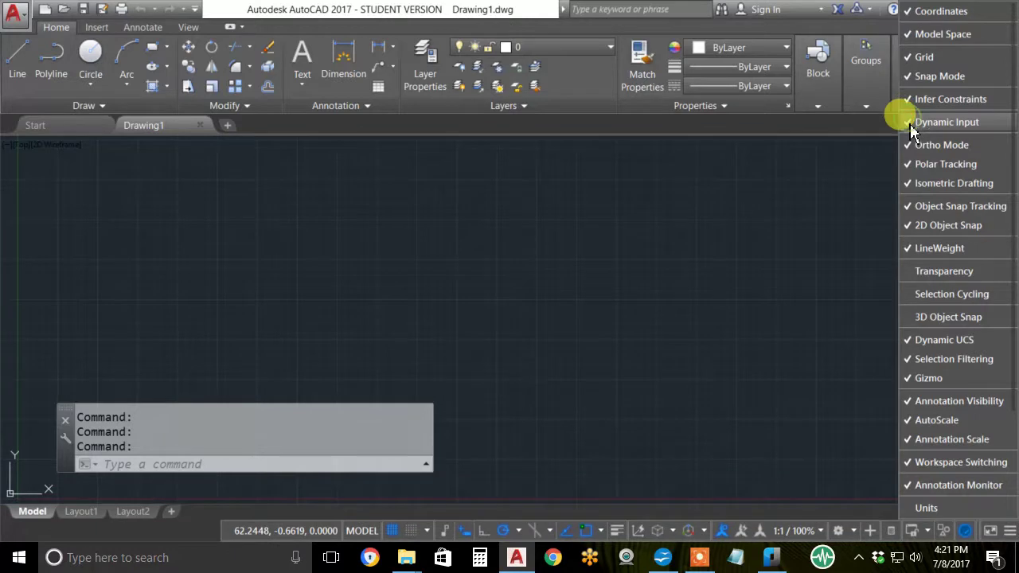
{"action": "left_click", "coordinate": [908, 272]}
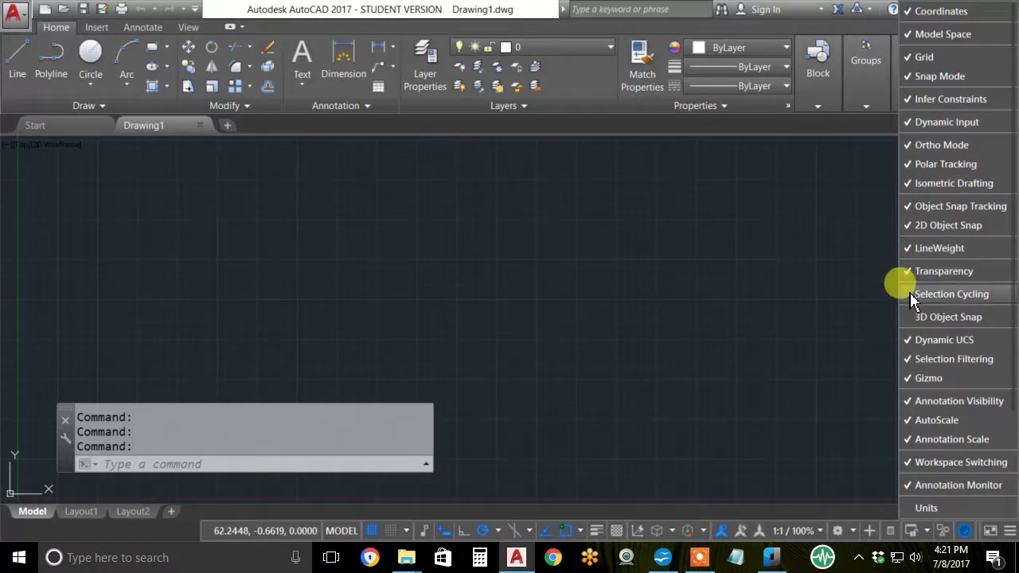
{"action": "left_click", "coordinate": [909, 294]}
{"action": "left_click", "coordinate": [910, 317]}
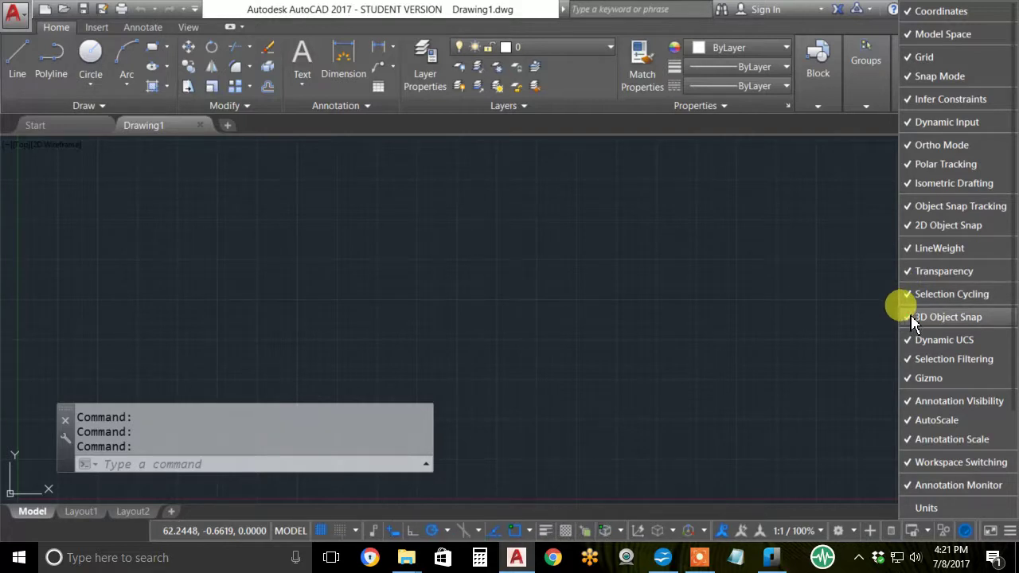
{"action": "left_click", "coordinate": [908, 507]}
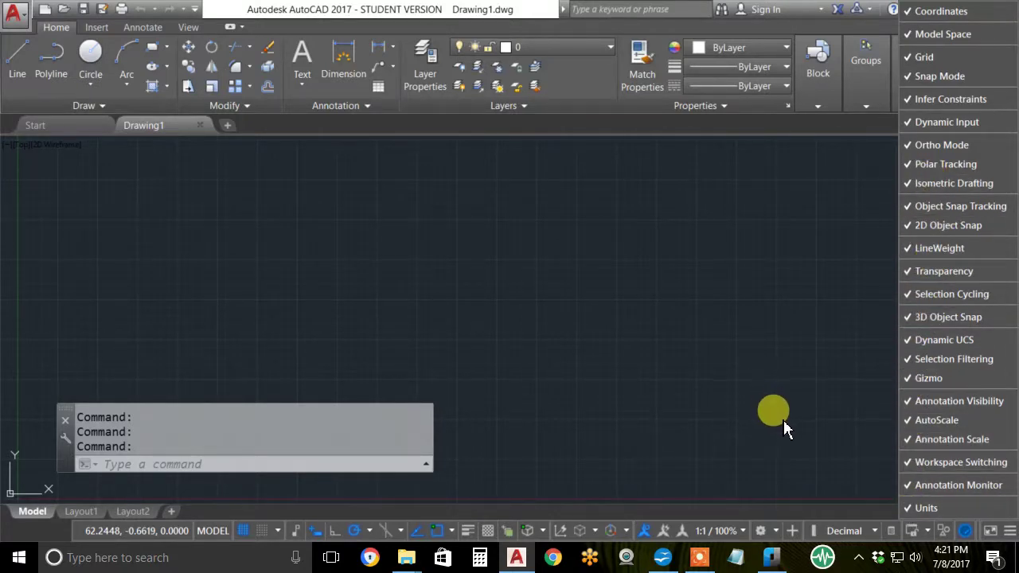
Turn off grid, polar tracking, object snap tracking and object snap on the status bar
{"action": "left_click", "coordinate": [784, 420]}
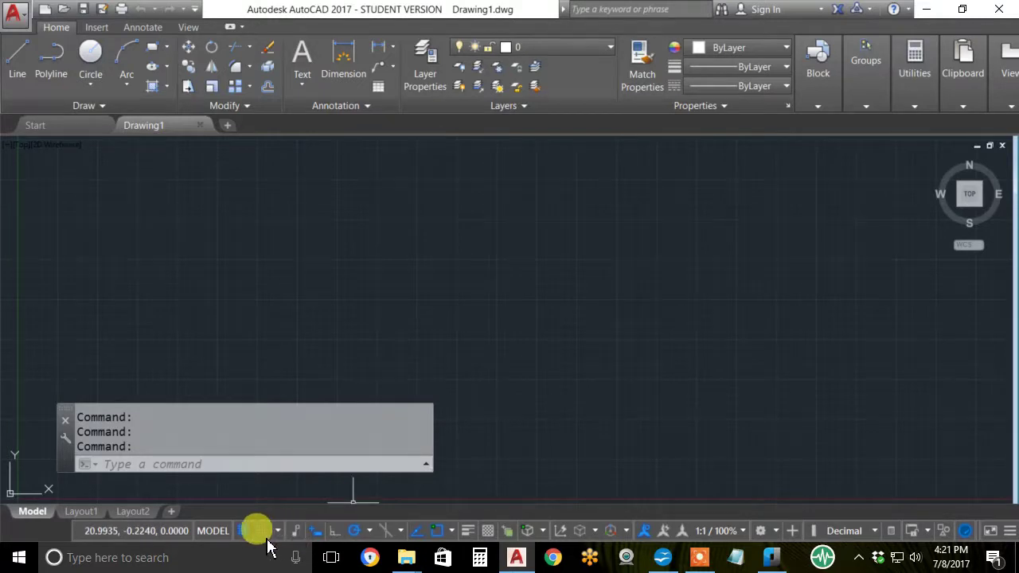
{"action": "left_click", "coordinate": [243, 530]}
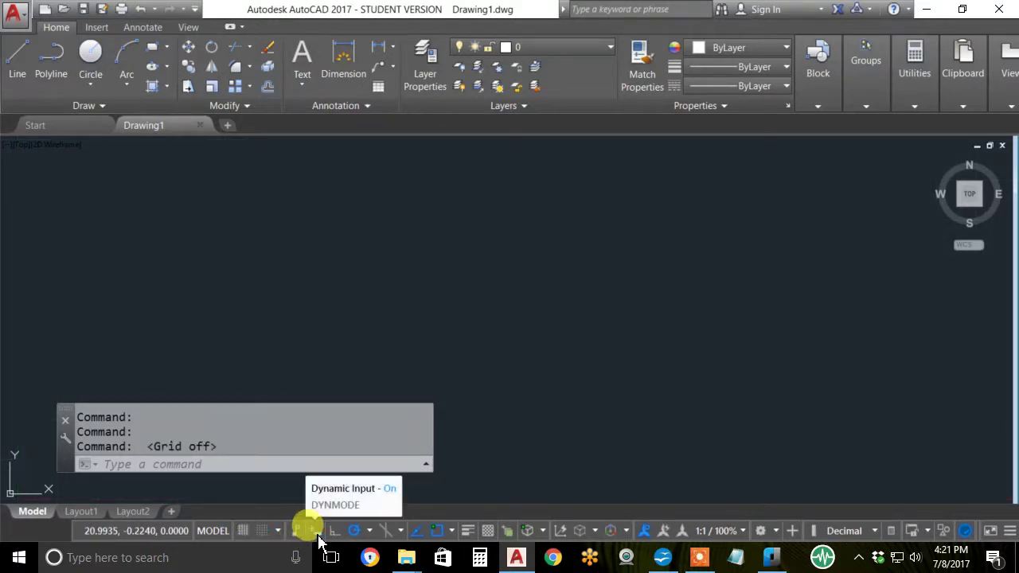
{"action": "left_click", "coordinate": [354, 531]}
{"action": "left_click", "coordinate": [415, 530]}
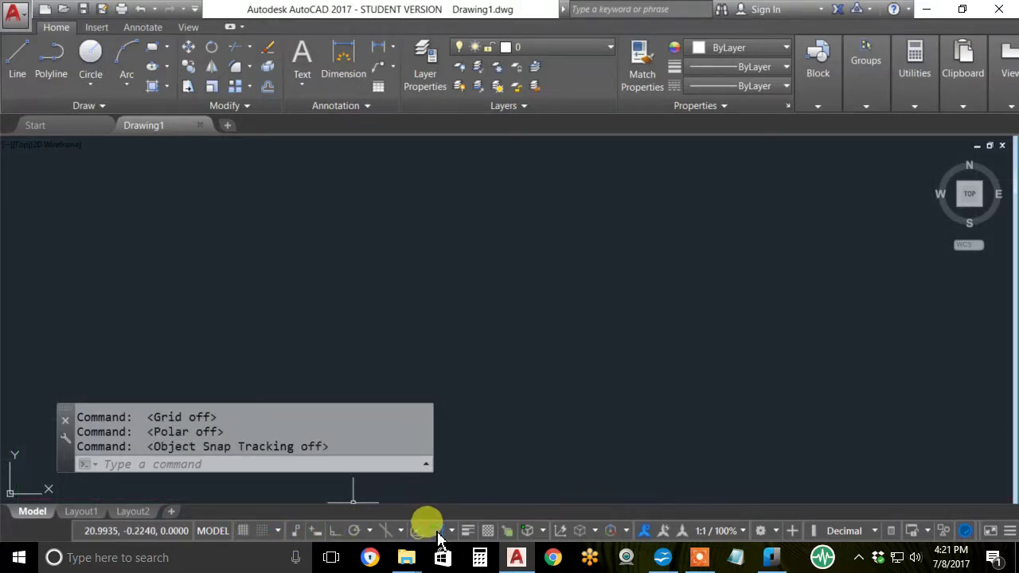
{"action": "left_click", "coordinate": [645, 531]}
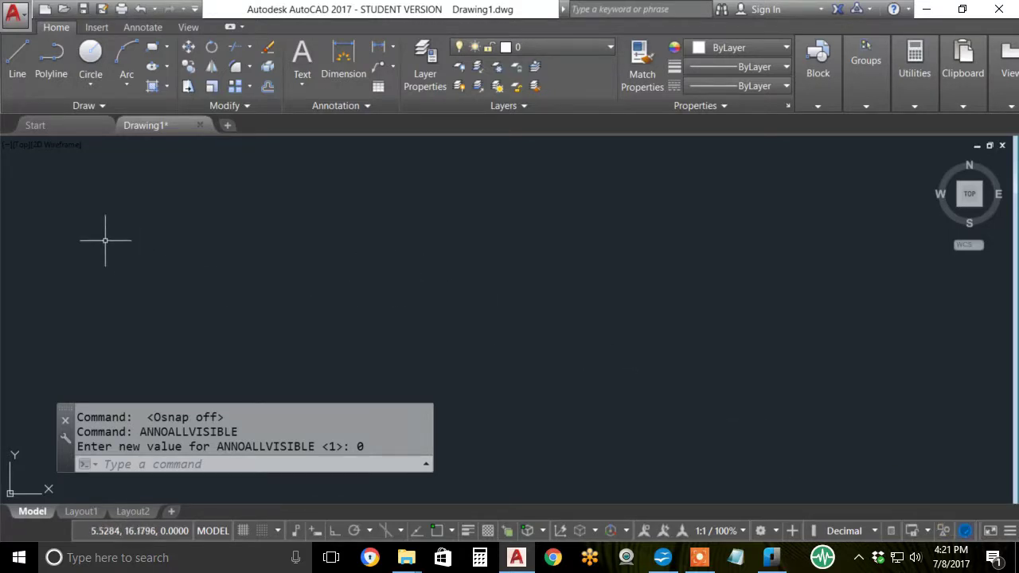
Reposition the command line panel and cancel any pending commands
{"action": "left_click", "coordinate": [67, 459]}
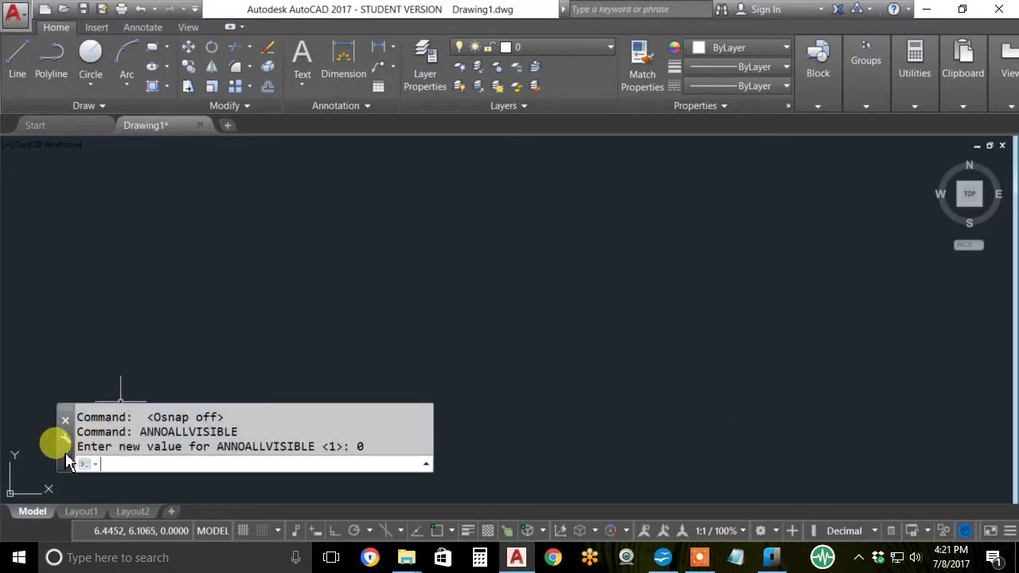
{"action": "left_click_drag", "start_coordinate": [66, 461], "coordinate": [85, 468]}
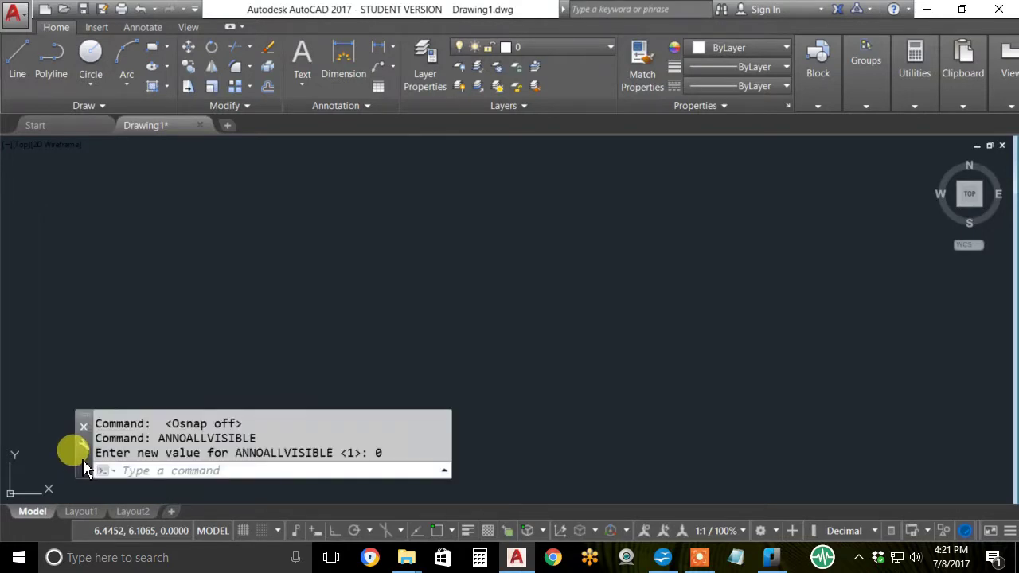
{"action": "mouse_move", "coordinate": [246, 405]}
{"action": "left_mouse_down"}
{"action": "mouse_move", "coordinate": [262, 273]}
{"action": "mouse_move", "coordinate": [244, 409]}
{"action": "left_mouse_up"}
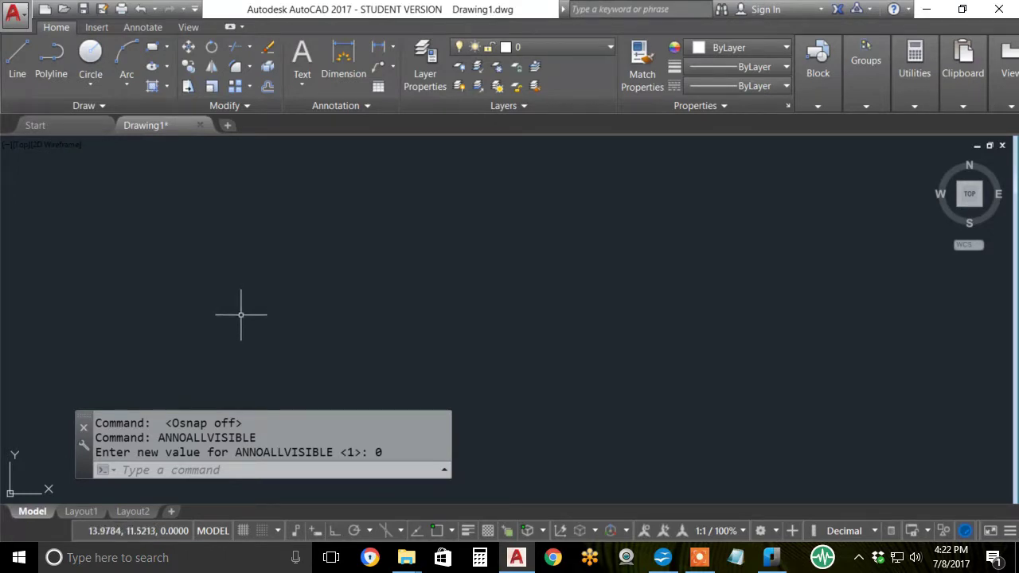
{"action": "key", "text": "Escape"}
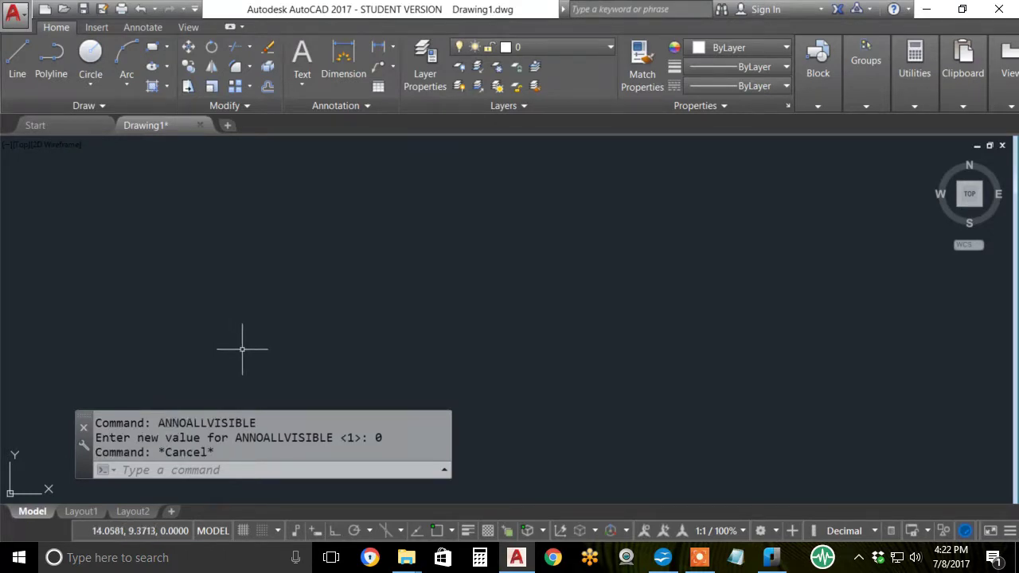
{"action": "left_click", "coordinate": [245, 425]}
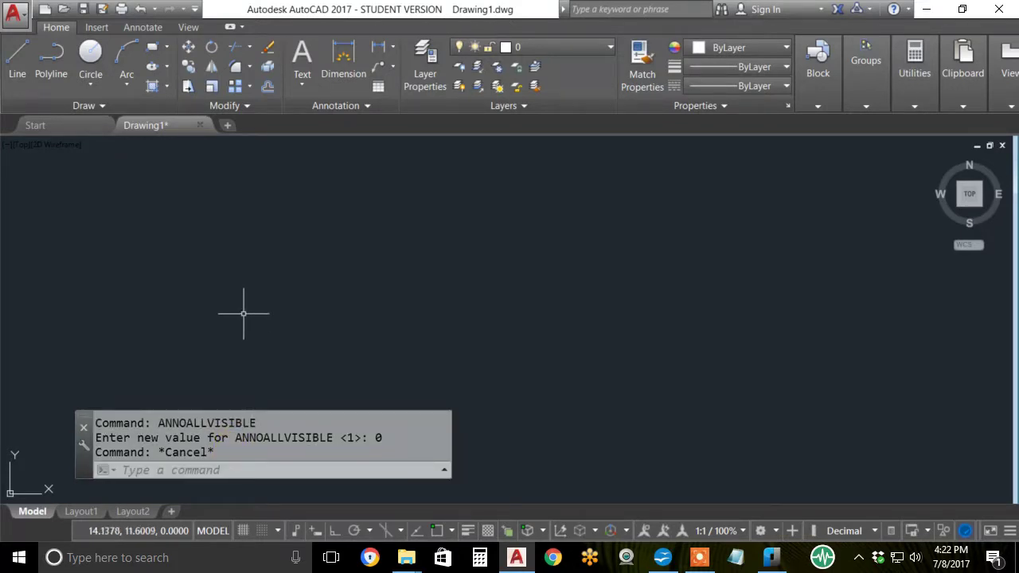
{"action": "key", "text": "Escape"}
{"action": "key", "text": "Escape"}
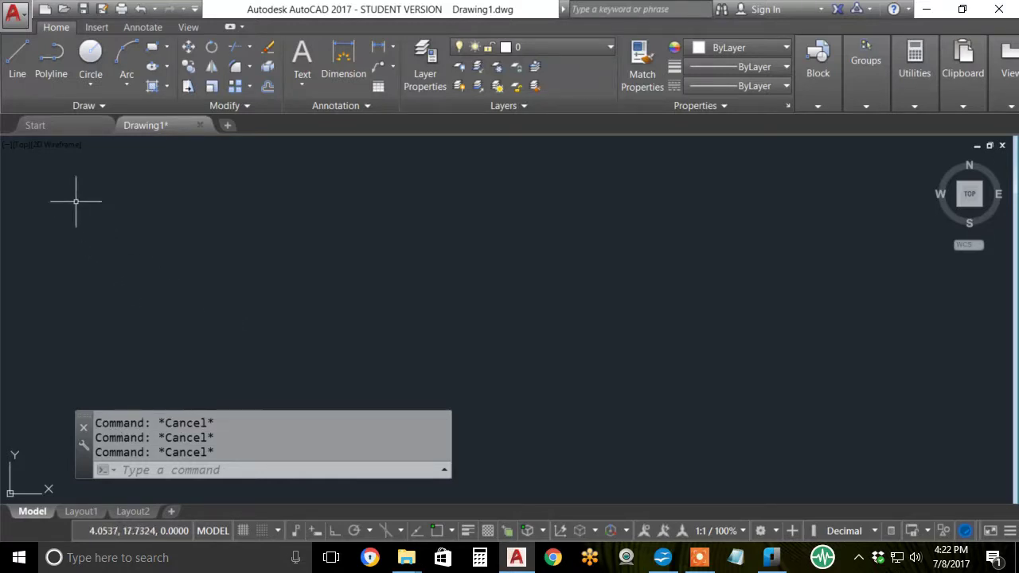
Draw the first zigzag line of alternating high and low vertices on the left
{"action": "left_click", "coordinate": [18, 61]}
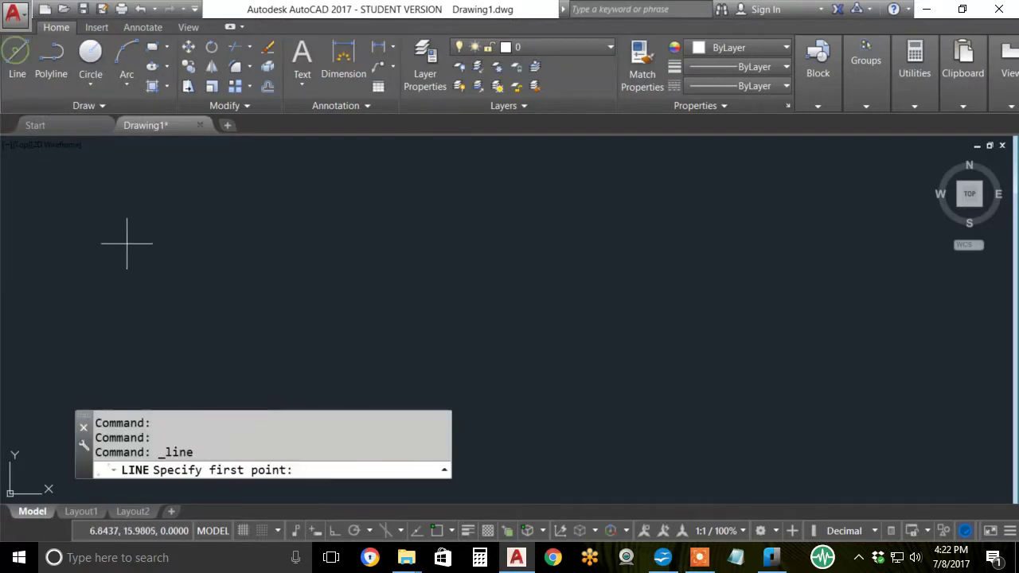
{"action": "left_click", "coordinate": [132, 230]}
{"action": "left_click", "coordinate": [152, 322]}
{"action": "left_click", "coordinate": [154, 224]}
{"action": "left_click", "coordinate": [183, 307]}
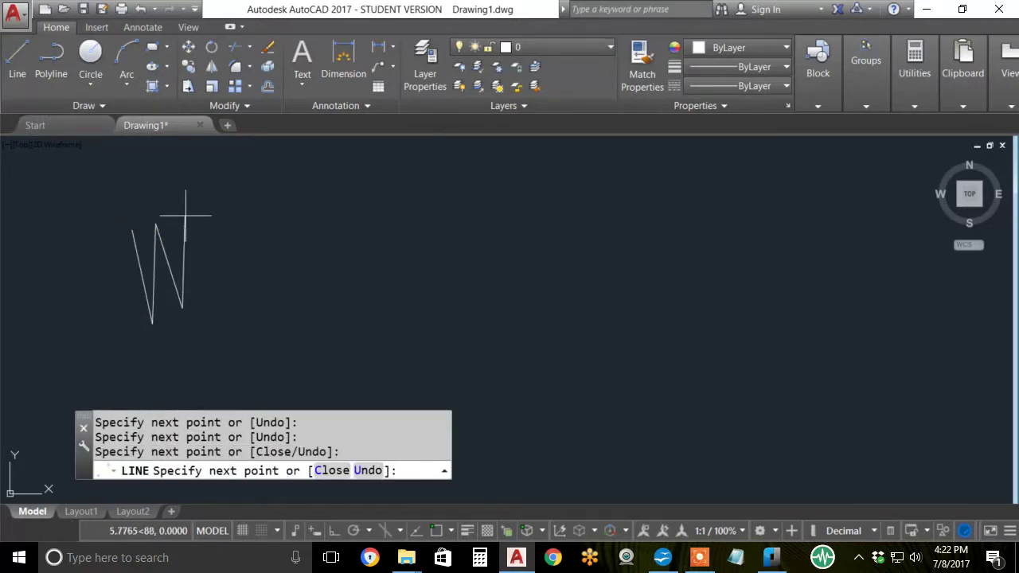
{"action": "left_click", "coordinate": [186, 217]}
{"action": "left_click", "coordinate": [207, 288]}
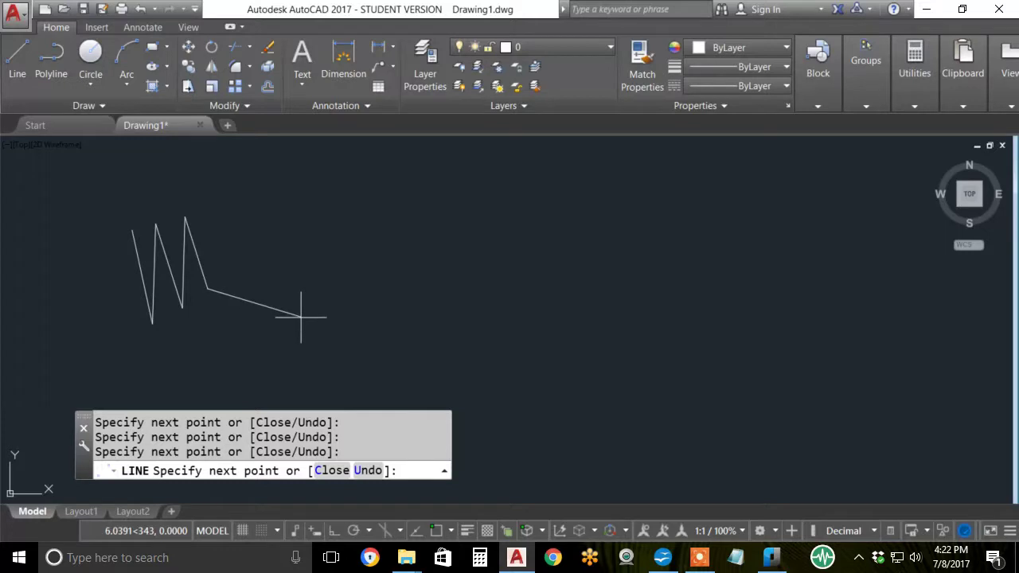
{"action": "key", "text": "Return"}
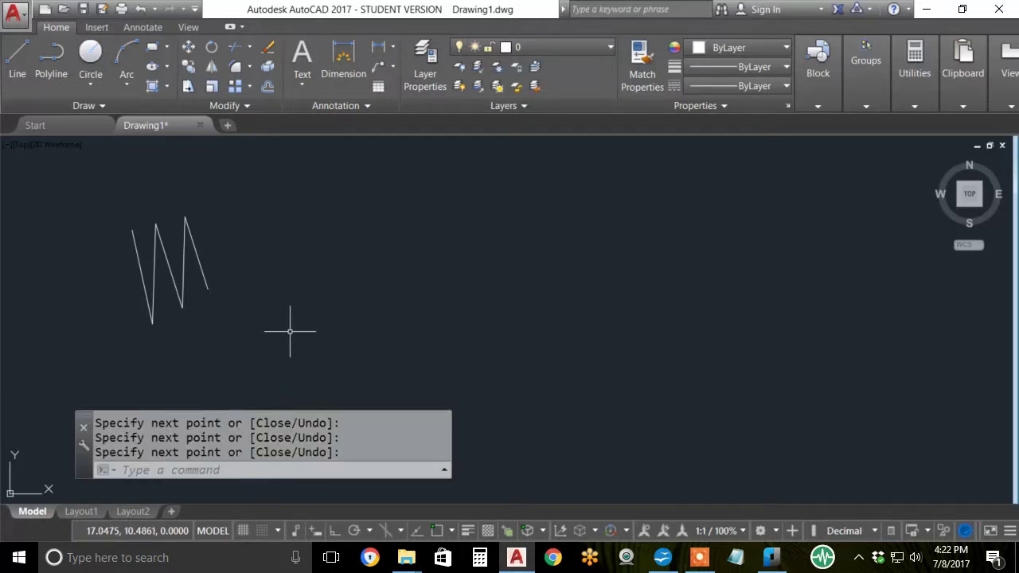
Draw a second, shorter zigzag line to the right of the first
{"action": "key", "text": "Escape"}
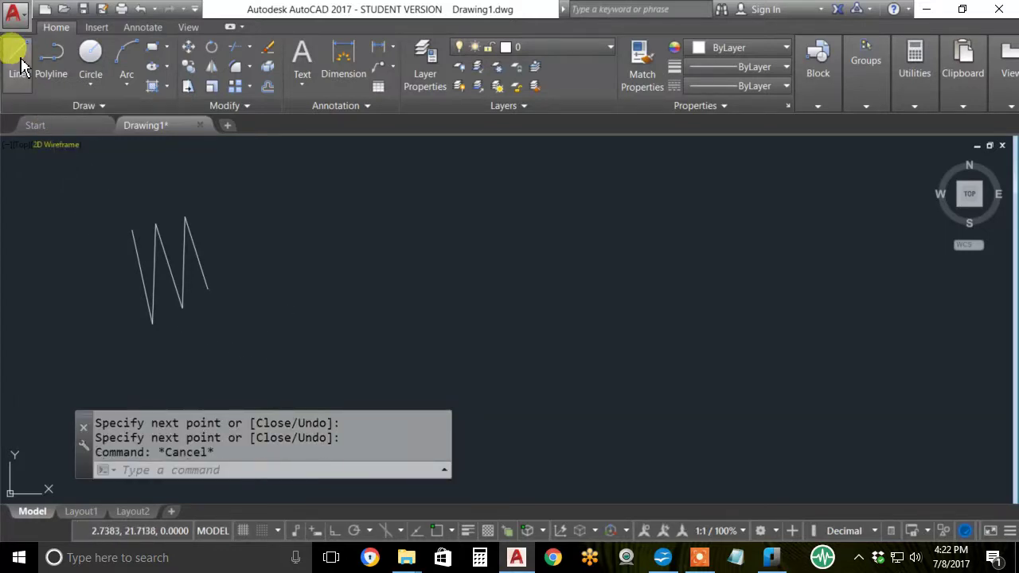
{"action": "left_click", "coordinate": [18, 55]}
{"action": "left_click", "coordinate": [230, 223]}
{"action": "left_click", "coordinate": [256, 316]}
{"action": "left_click", "coordinate": [269, 229]}
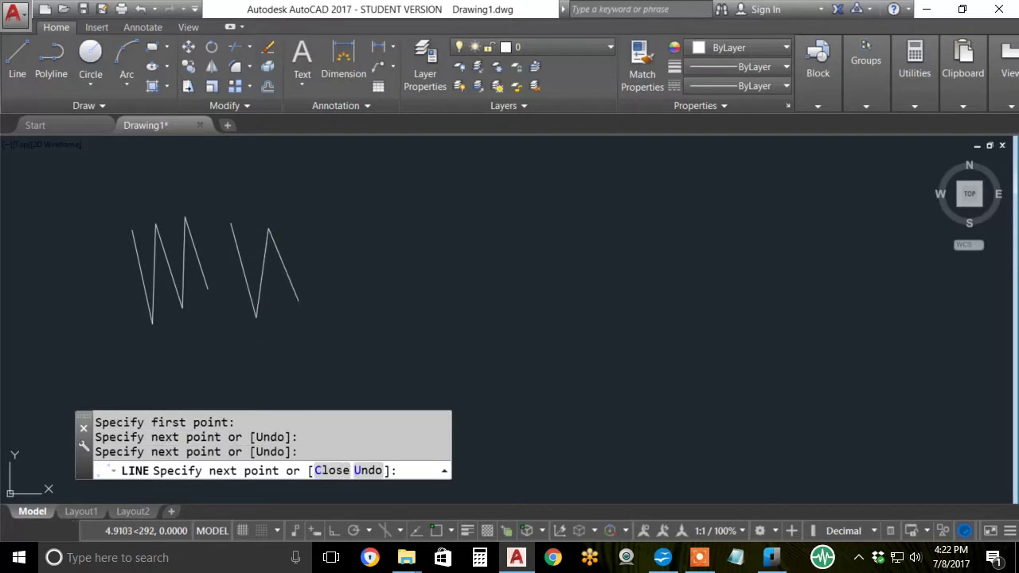
{"action": "left_click", "coordinate": [298, 301]}
{"action": "key", "text": "Return"}
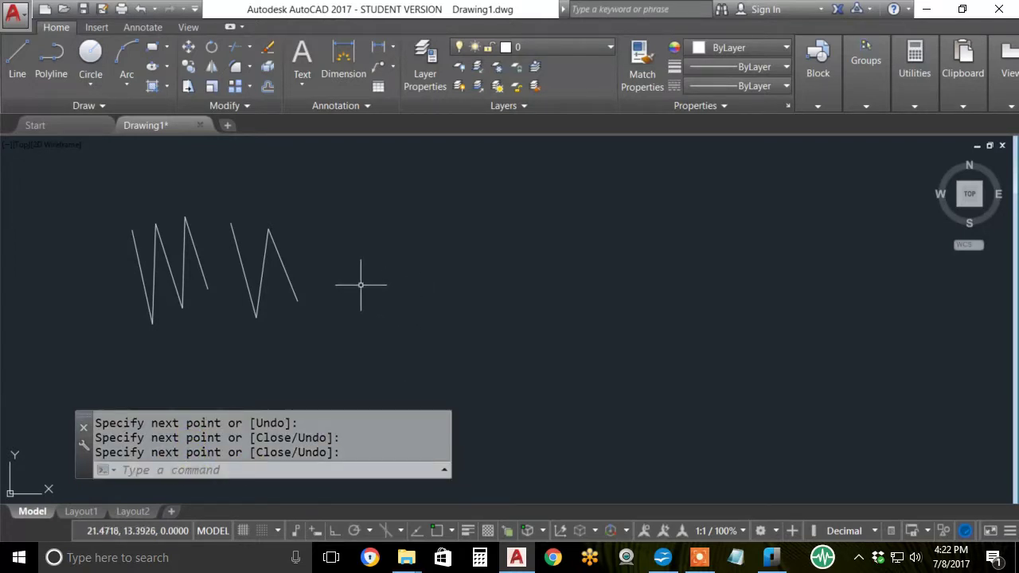
Draw a tall, dense zigzag line with ten vertices
{"action": "key", "text": "Return"}
{"action": "left_click", "coordinate": [320, 210]}
{"action": "left_click", "coordinate": [327, 303]}
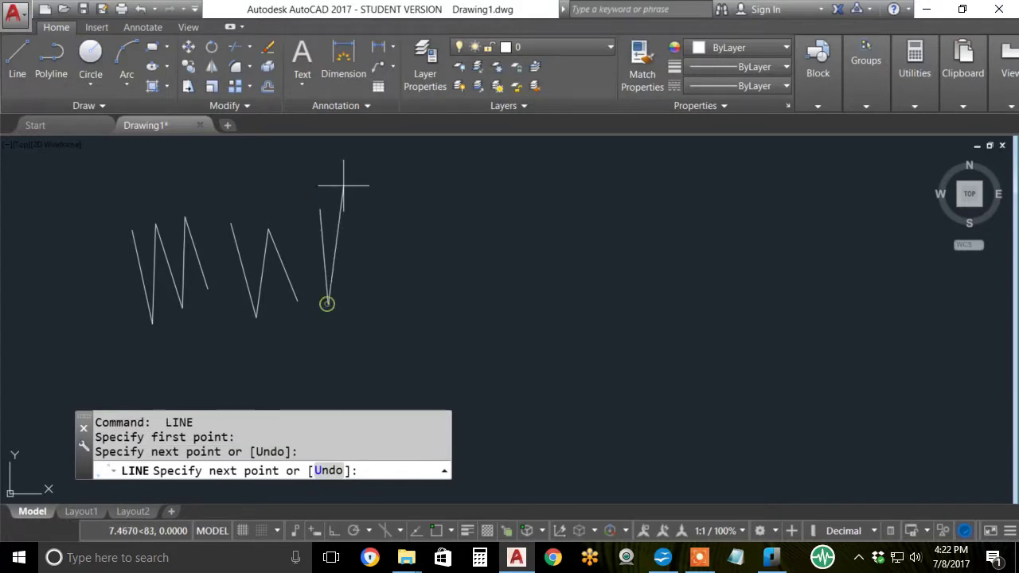
{"action": "left_click", "coordinate": [344, 186]}
{"action": "left_click", "coordinate": [347, 303]}
{"action": "left_click", "coordinate": [367, 193]}
{"action": "left_click", "coordinate": [357, 305]}
{"action": "left_click", "coordinate": [393, 190]}
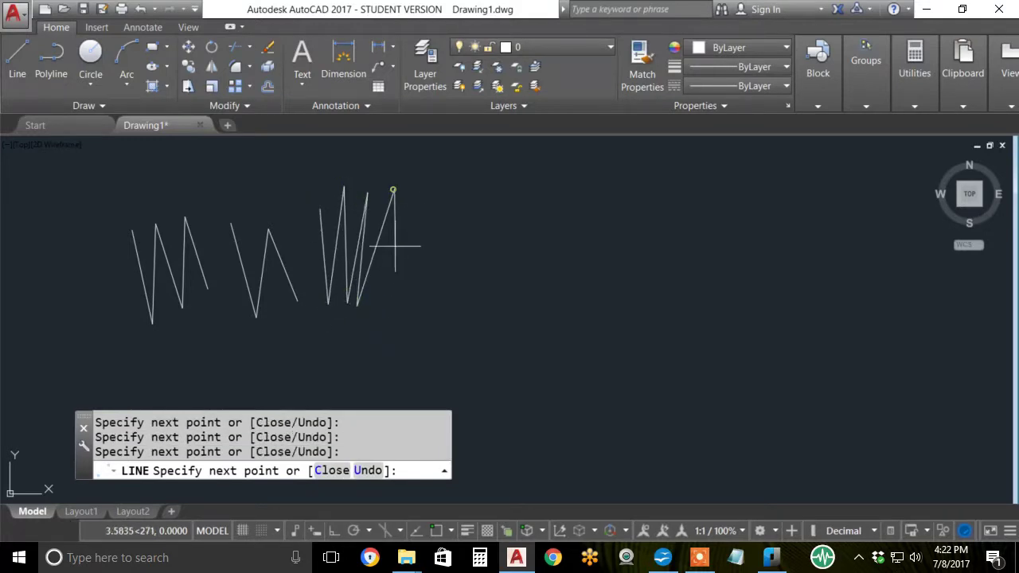
{"action": "left_click", "coordinate": [381, 324]}
{"action": "left_click", "coordinate": [411, 204]}
{"action": "left_click", "coordinate": [405, 305]}
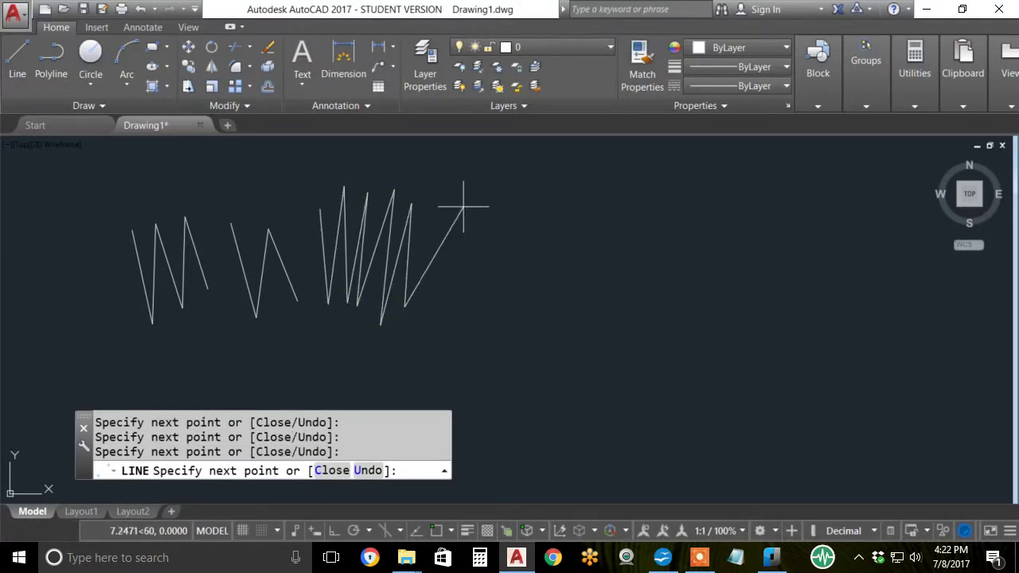
{"action": "key", "text": "Return"}
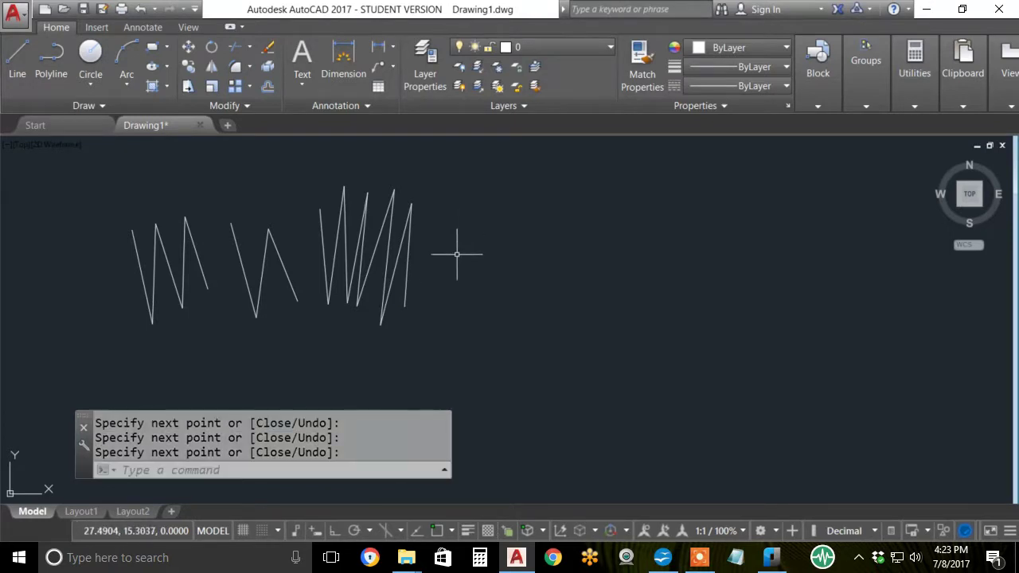
Draw a narrow zigzag line to the right of the dense one
{"action": "key", "text": "Return"}
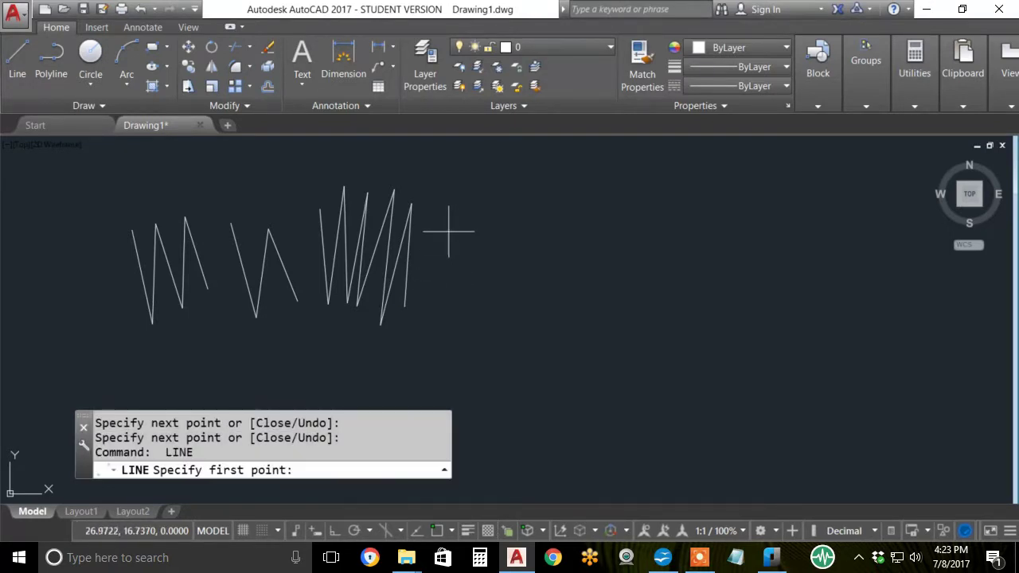
{"action": "left_click", "coordinate": [441, 225]}
{"action": "left_click", "coordinate": [441, 321]}
{"action": "left_click", "coordinate": [466, 220]}
{"action": "left_click", "coordinate": [466, 301]}
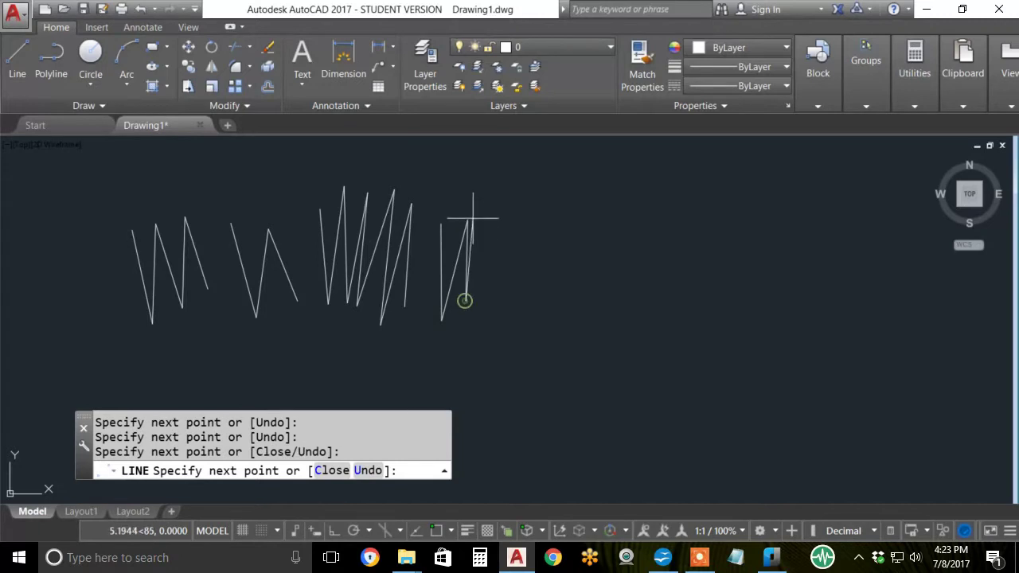
{"action": "left_click", "coordinate": [472, 220]}
{"action": "left_click", "coordinate": [478, 293]}
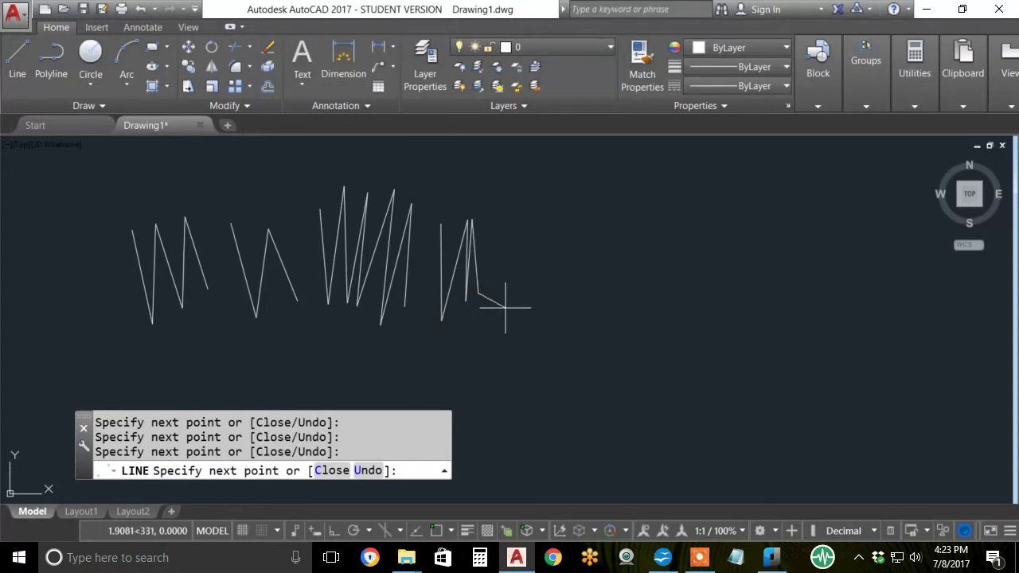
{"action": "key", "text": "Return"}
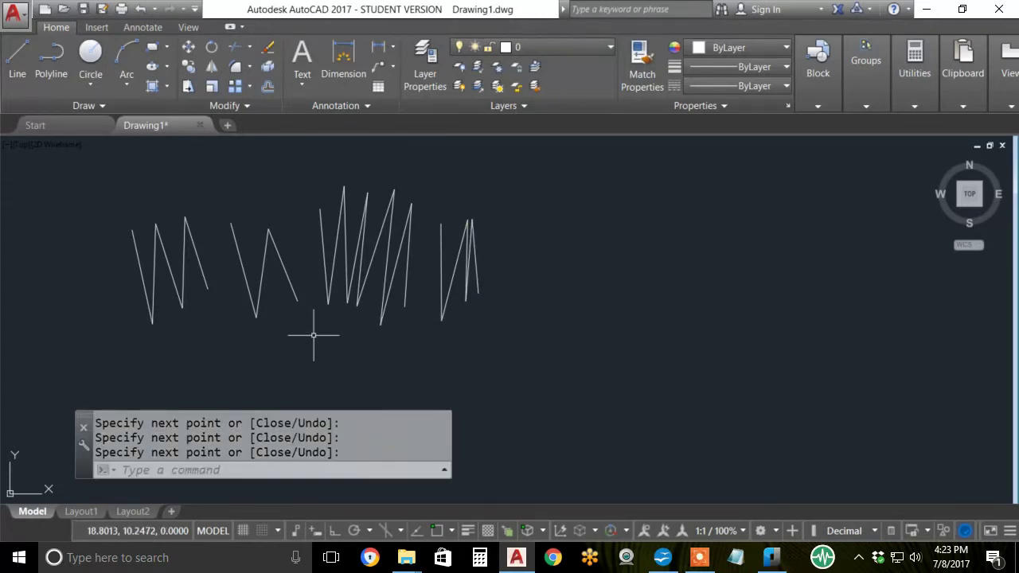
Draw a flat, horizontal zigzag line beneath the other zigzags
{"action": "key", "text": "Escape"}
{"action": "key", "text": "Escape"}
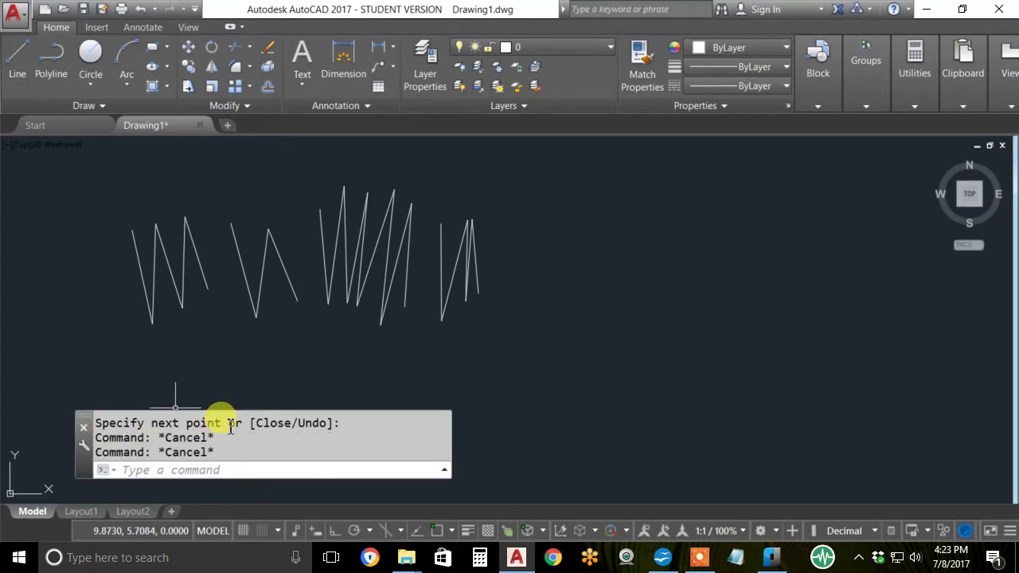
{"action": "key", "text": "Escape"}
{"action": "left_click", "coordinate": [28, 59]}
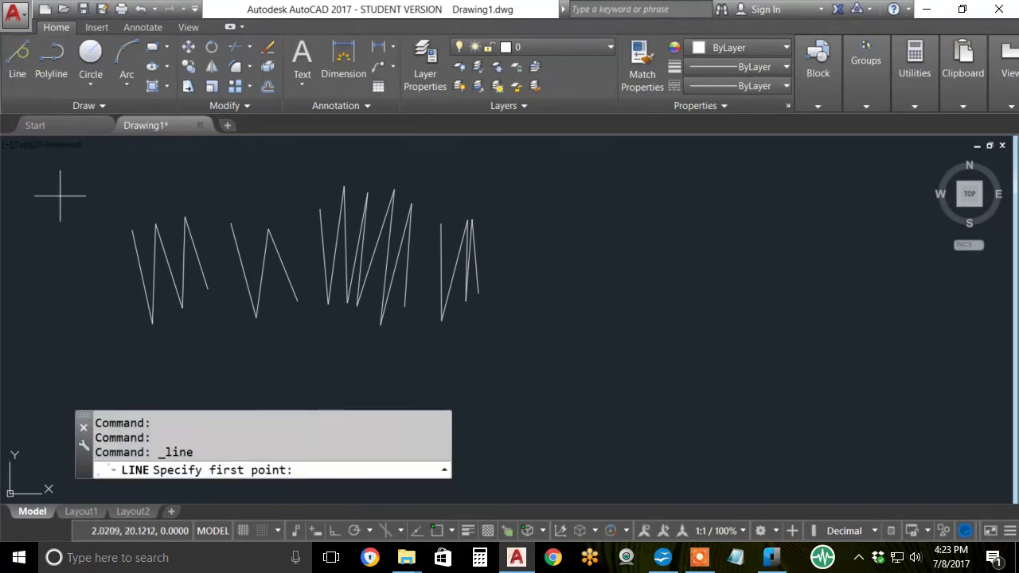
{"action": "left_click", "coordinate": [206, 361]}
{"action": "left_click", "coordinate": [331, 337]}
{"action": "left_click", "coordinate": [206, 340]}
{"action": "left_click", "coordinate": [311, 321]}
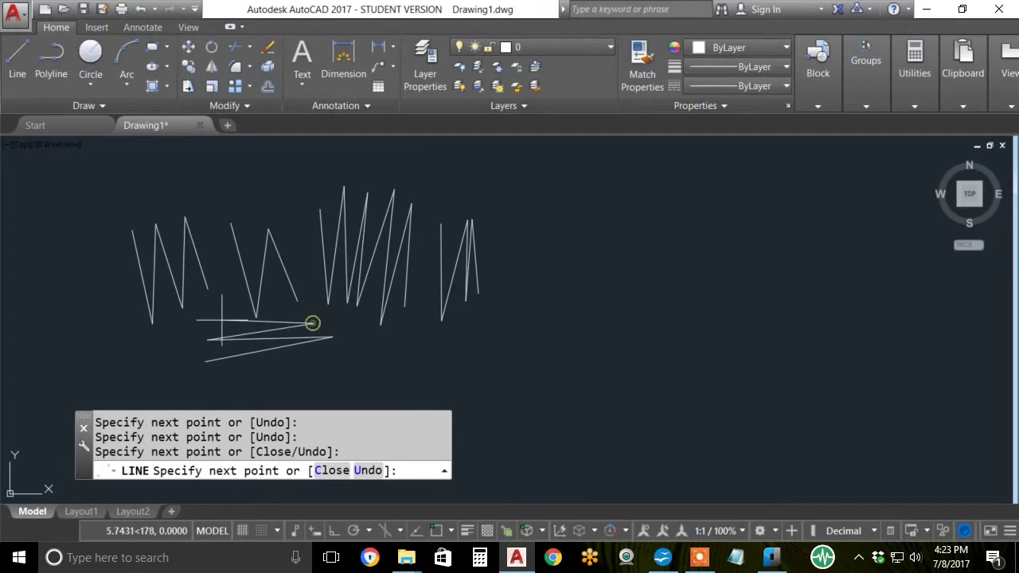
{"action": "left_click", "coordinate": [221, 320]}
{"action": "key", "text": "Return"}
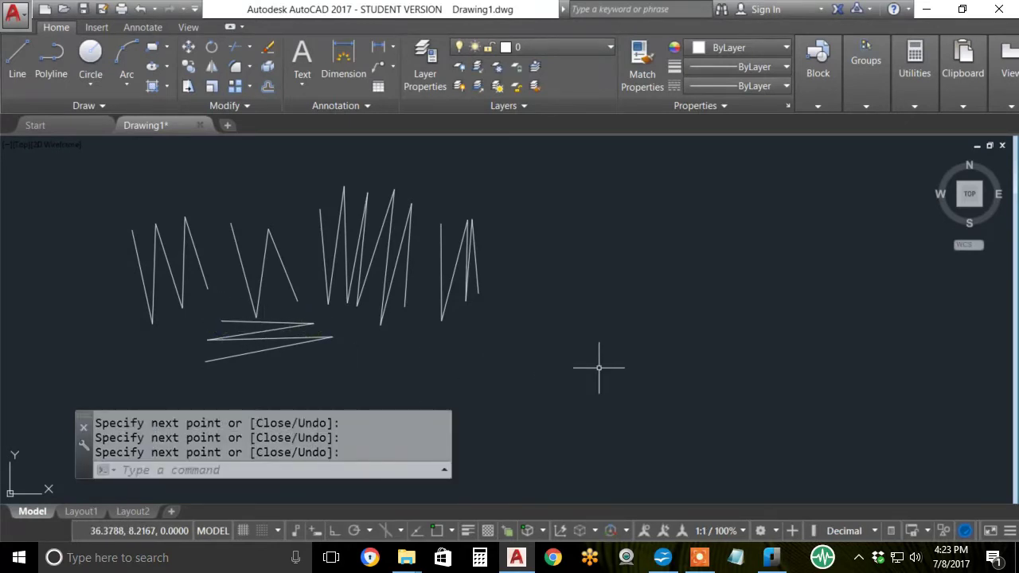